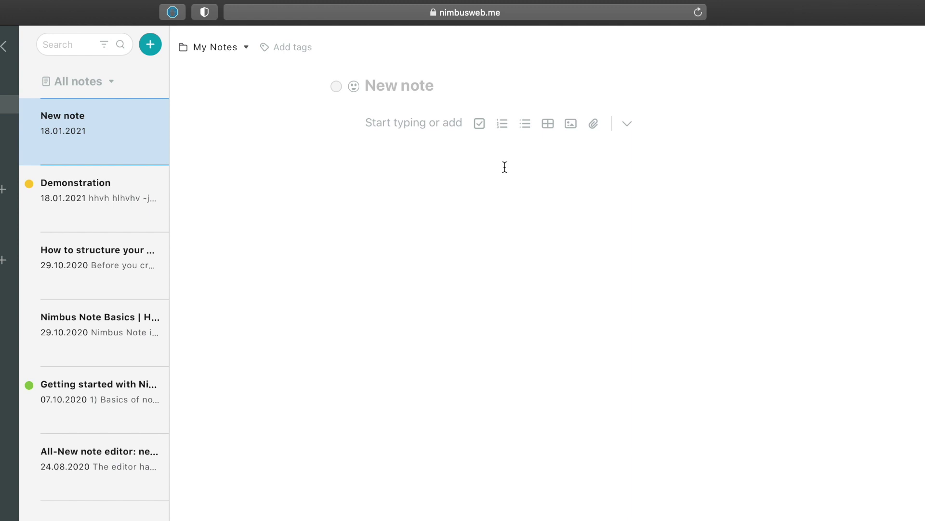
- Tag the new note 'productivity'
{"action": "left_click", "coordinate": [302, 47]}
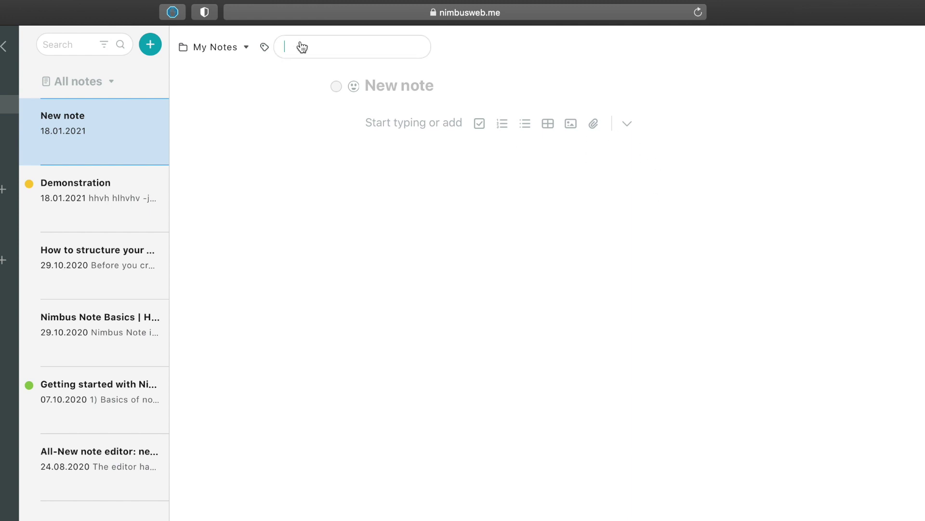
{"action": "type", "text": "pr"}
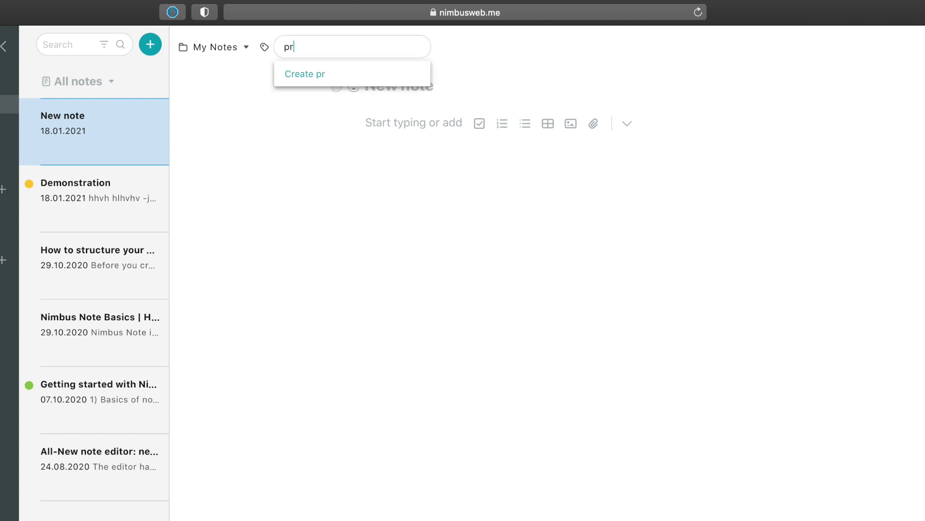
{"action": "type", "text": "oductivity"}
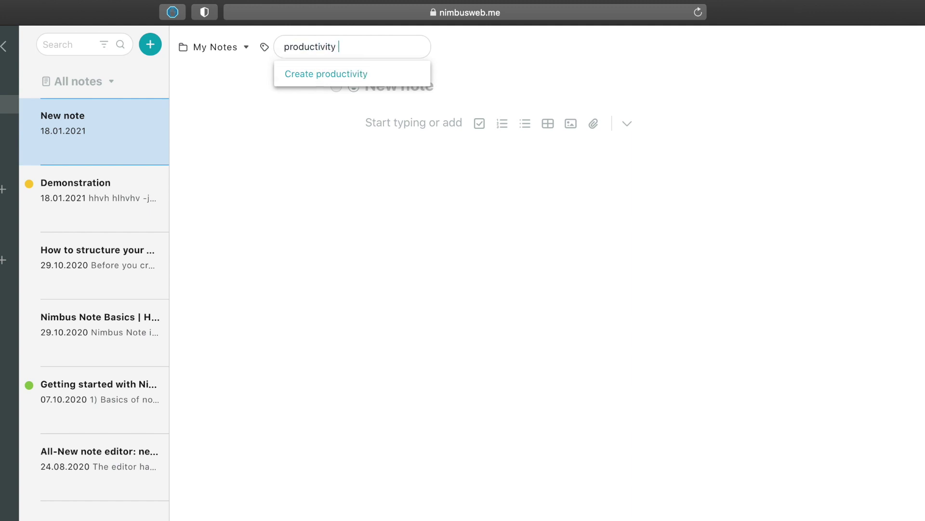
{"action": "key", "text": "Return"}
- Add a checklist with 'buy bananas' and '....', then insert a 3-column, 2-row table below it
{"action": "left_click", "coordinate": [479, 123]}
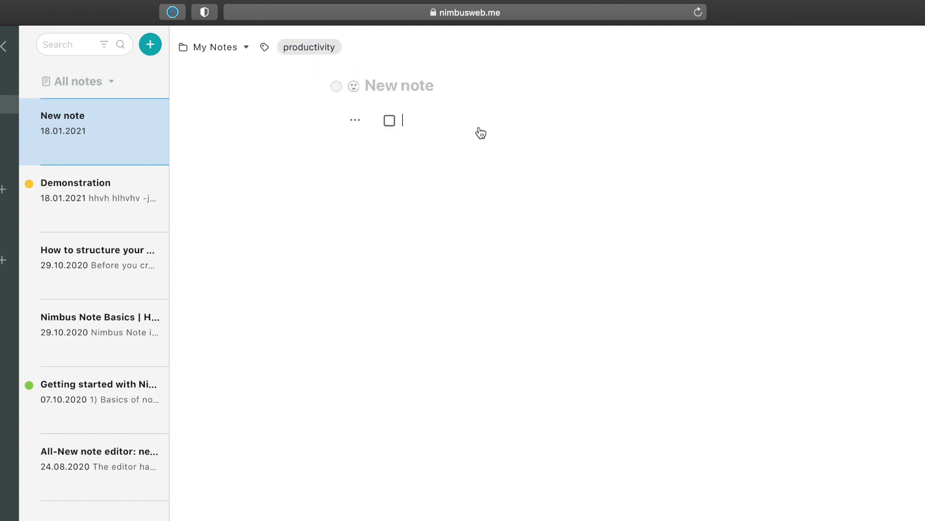
{"action": "type", "text": "buy bananas"}
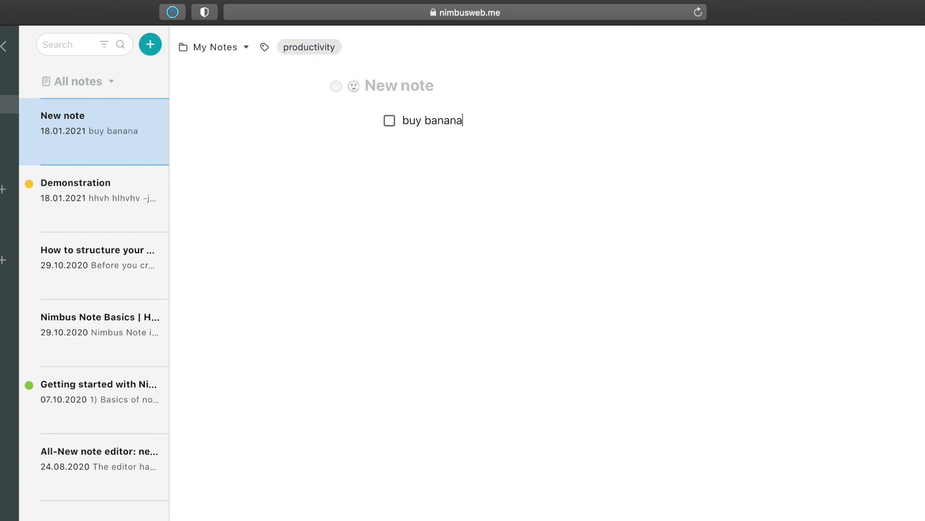
{"action": "key", "text": "Return"}
{"action": "type", "text": "...."}
{"action": "left_click", "coordinate": [438, 164]}
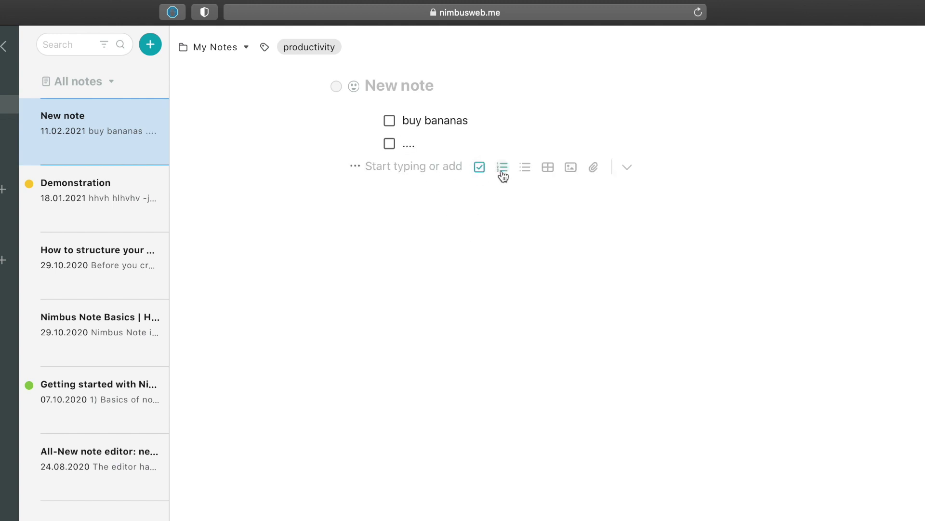
{"action": "left_click", "coordinate": [547, 167]}
- Make cell A1 a ticked checkbox and rename column A's header to 'buy bananas'
{"action": "right_click", "coordinate": [440, 215]}
{"action": "left_click", "coordinate": [650, 343]}
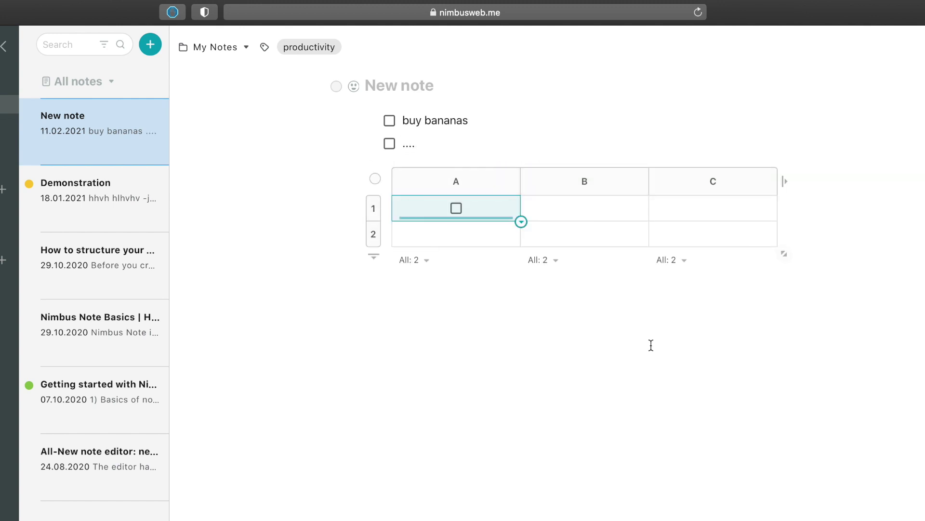
{"action": "left_click", "coordinate": [455, 211]}
{"action": "left_click", "coordinate": [455, 191]}
{"action": "left_click", "coordinate": [455, 191]}
{"action": "type", "text": "buy bananas"}
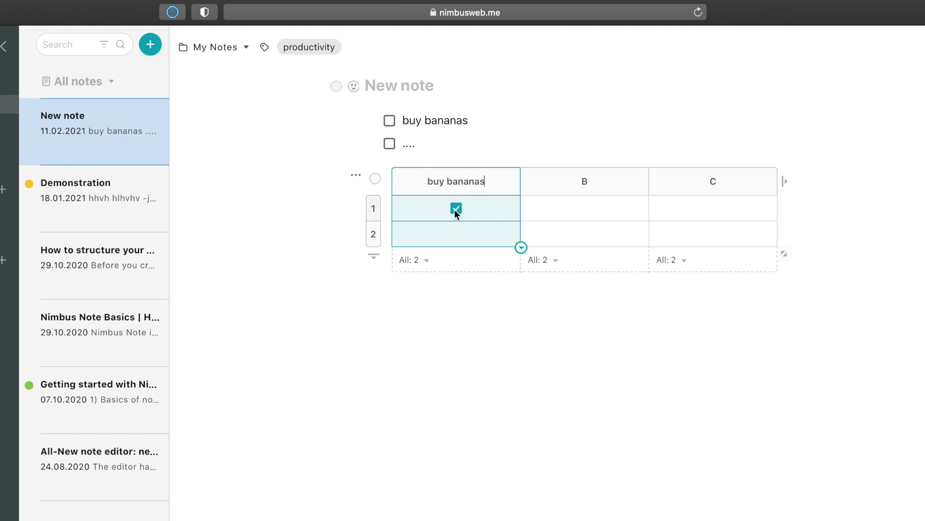
- Turn cell B1 into a star rating and set it to five stars
{"action": "right_click", "coordinate": [584, 208]}
{"action": "mouse_move", "coordinate": [718, 269]}
{"action": "mouse_move", "coordinate": [709, 248]}
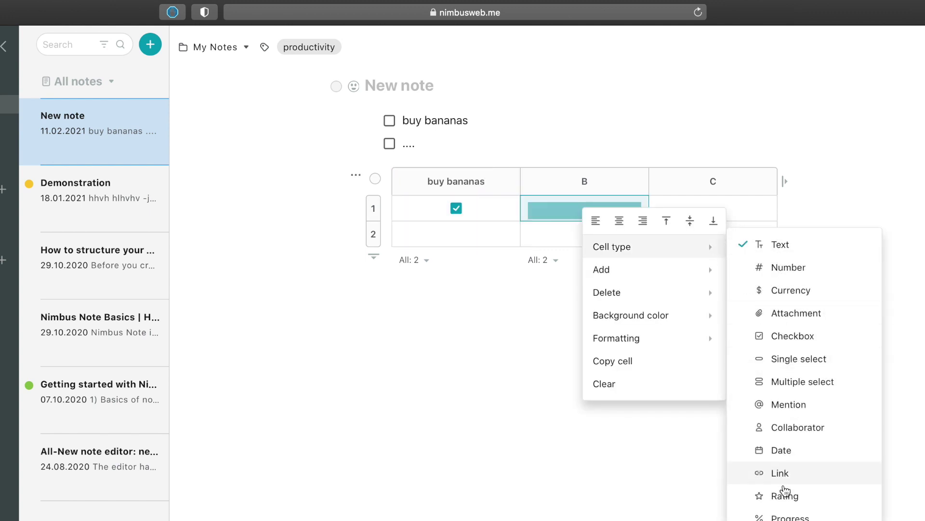
{"action": "left_click", "coordinate": [794, 501]}
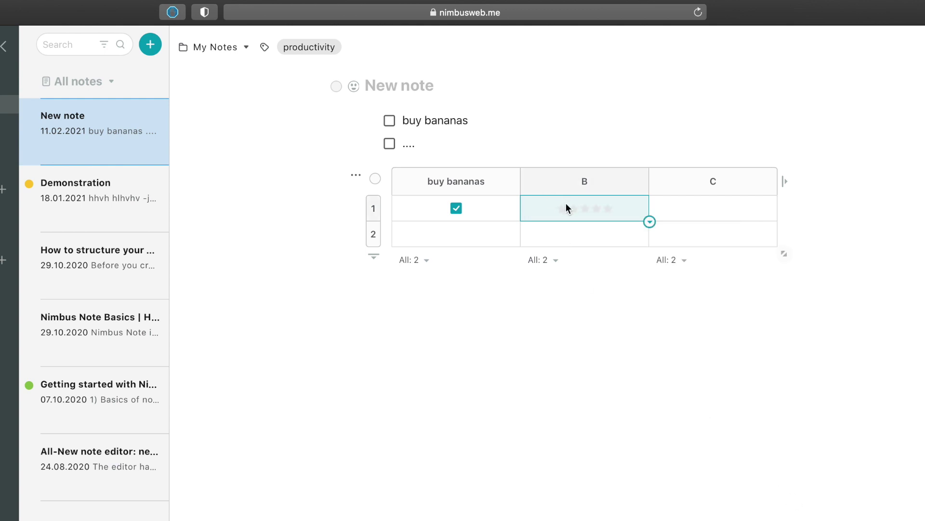
{"action": "left_click", "coordinate": [596, 215]}
{"action": "left_click", "coordinate": [610, 217]}
{"action": "left_click", "coordinate": [600, 213]}
{"action": "left_click", "coordinate": [609, 215]}
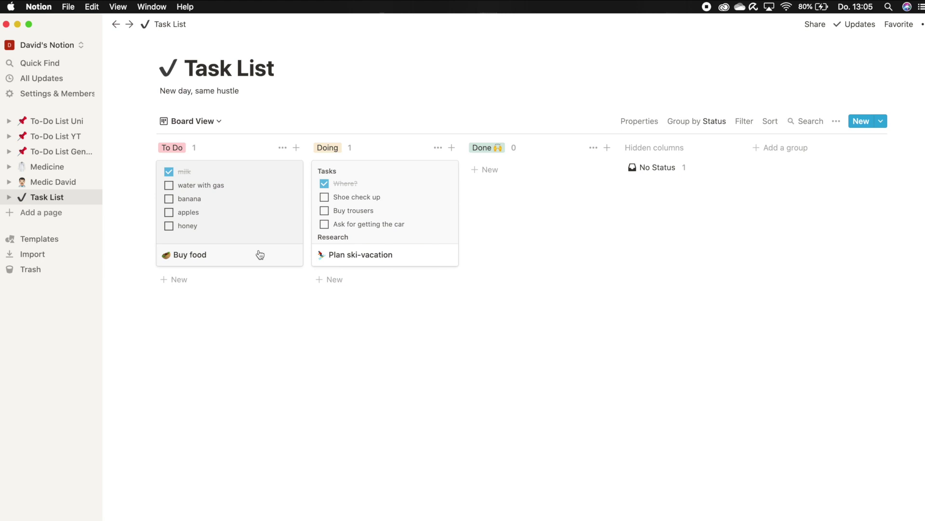
- Preview the Buy food card, close it, and switch Task List from Board to List view
{"action": "left_click", "coordinate": [254, 211]}
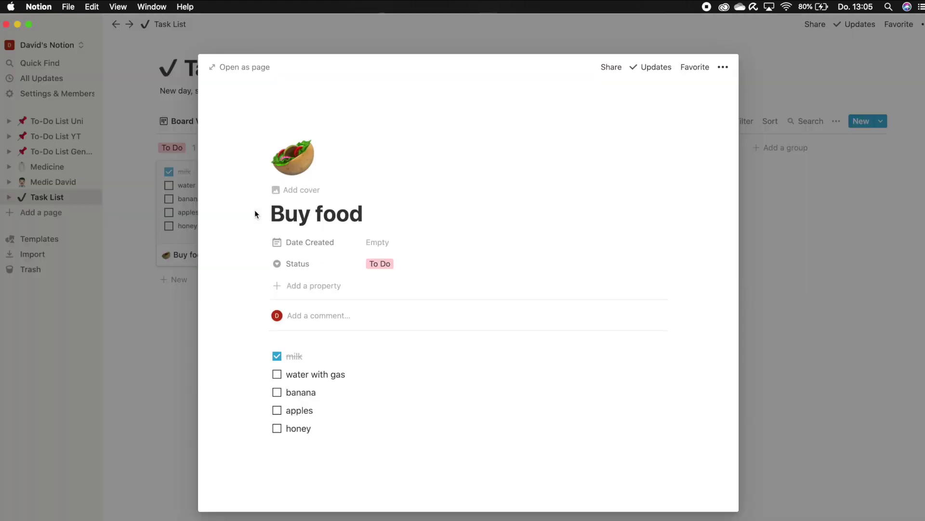
{"action": "left_click", "coordinate": [108, 89]}
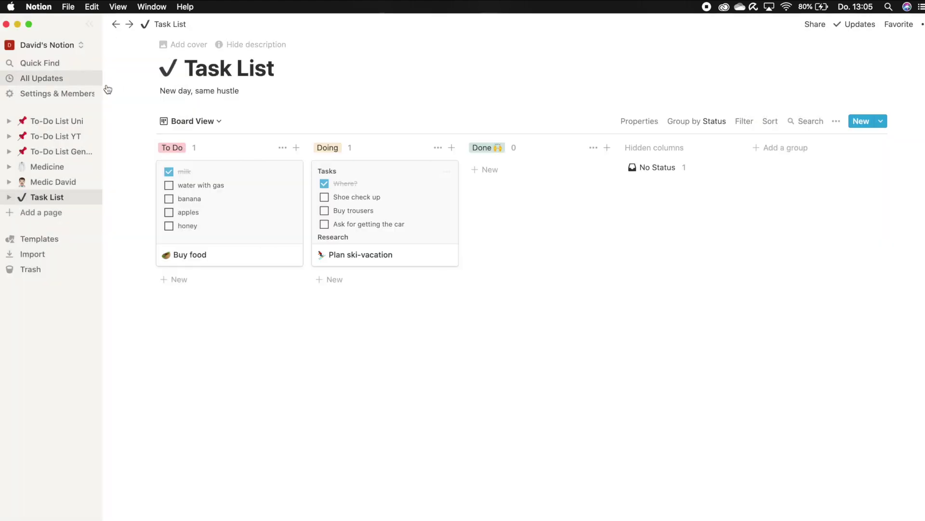
{"action": "left_click", "coordinate": [195, 123]}
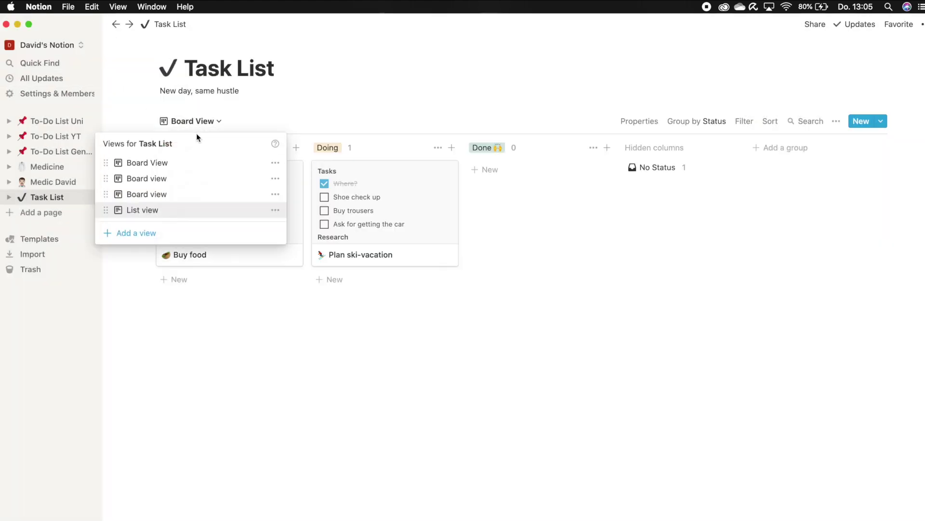
{"action": "left_click", "coordinate": [145, 209]}
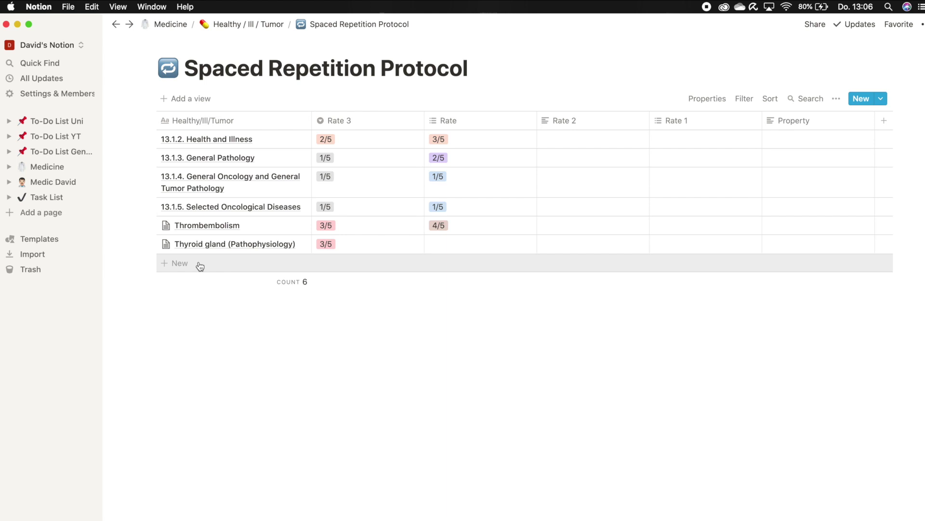
- Add a new table row named 'endcrinology'
{"action": "left_click", "coordinate": [196, 260]}
{"action": "type", "text": "endc"}
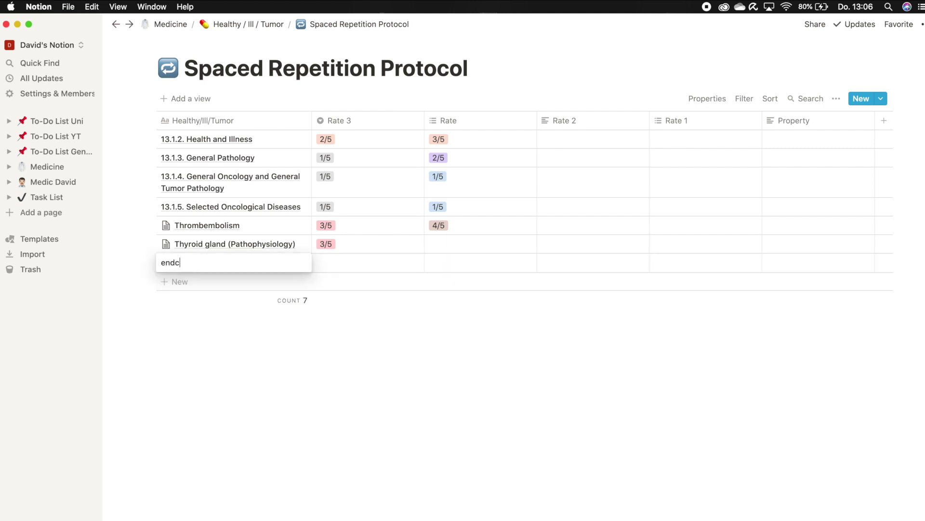
{"action": "type", "text": "rinology"}
{"action": "key", "text": "Return"}
- Set the endcrinology row's Rate 3 to 2/5 and open the row as a page
{"action": "left_click", "coordinate": [349, 266]}
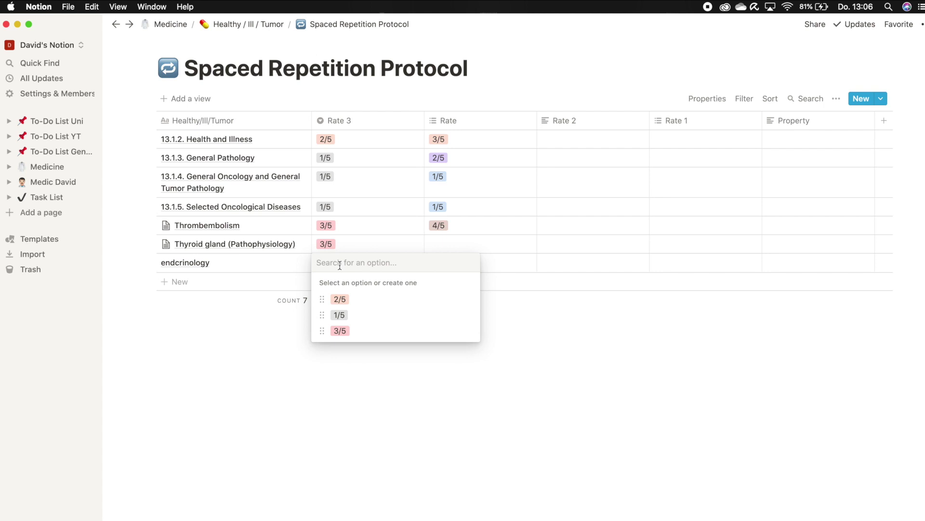
{"action": "type", "text": "2/5"}
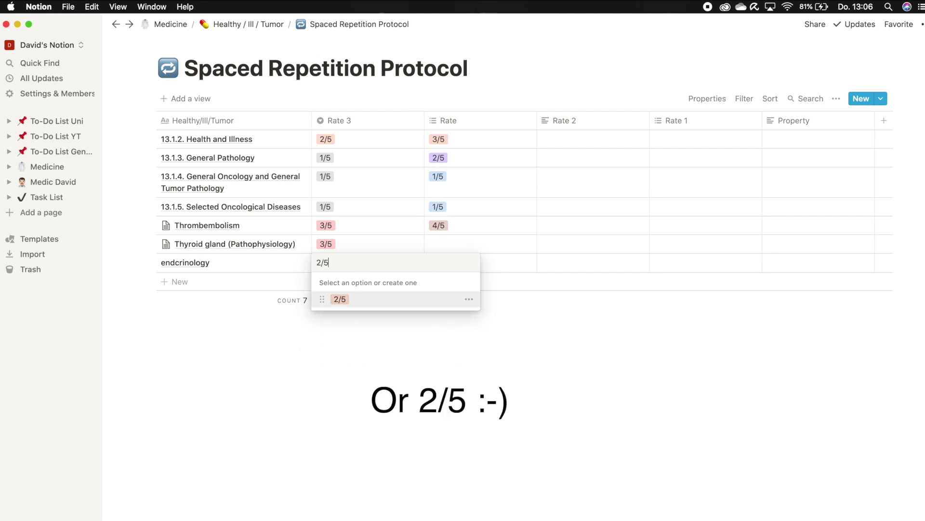
{"action": "left_click", "coordinate": [340, 300]}
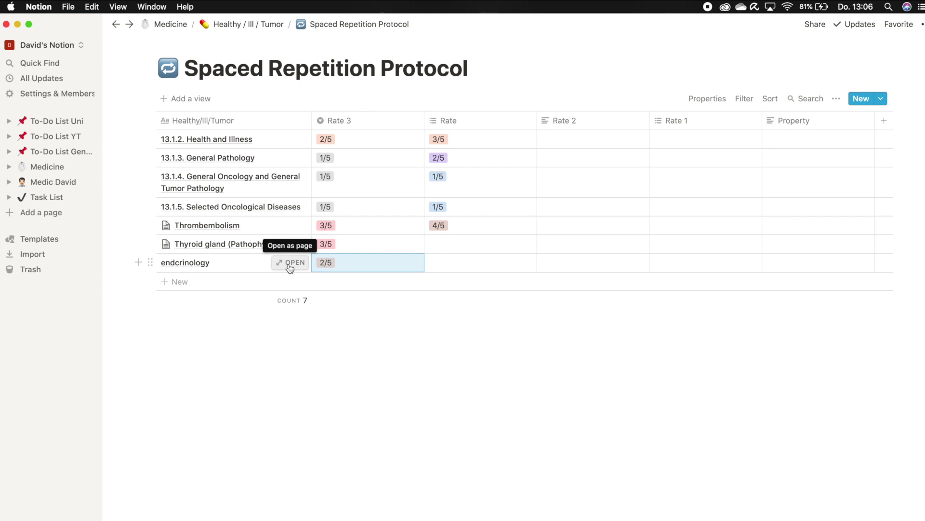
{"action": "left_click", "coordinate": [289, 263]}
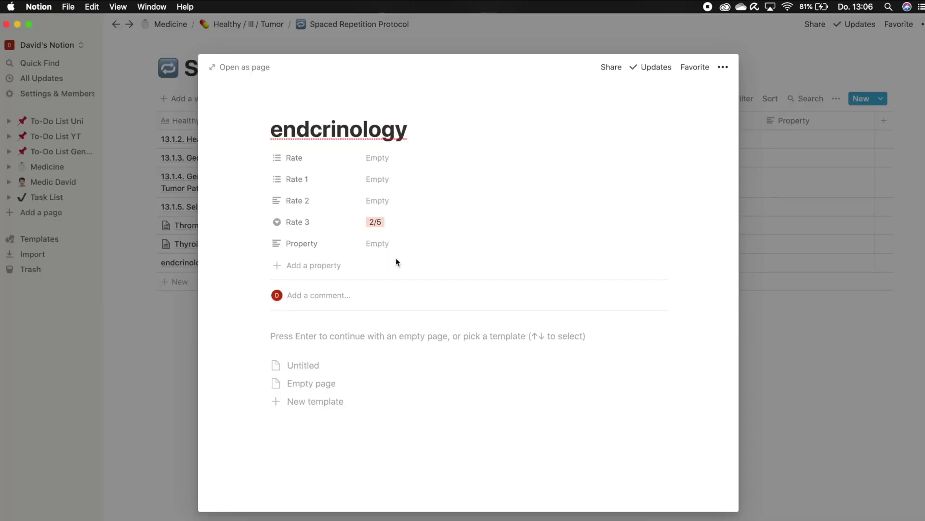
- Write the comment 'learn the organs better...' and insert an Unsplash photo into the endcrinology page
{"action": "left_click", "coordinate": [308, 304]}
{"action": "type", "text": "learn "}
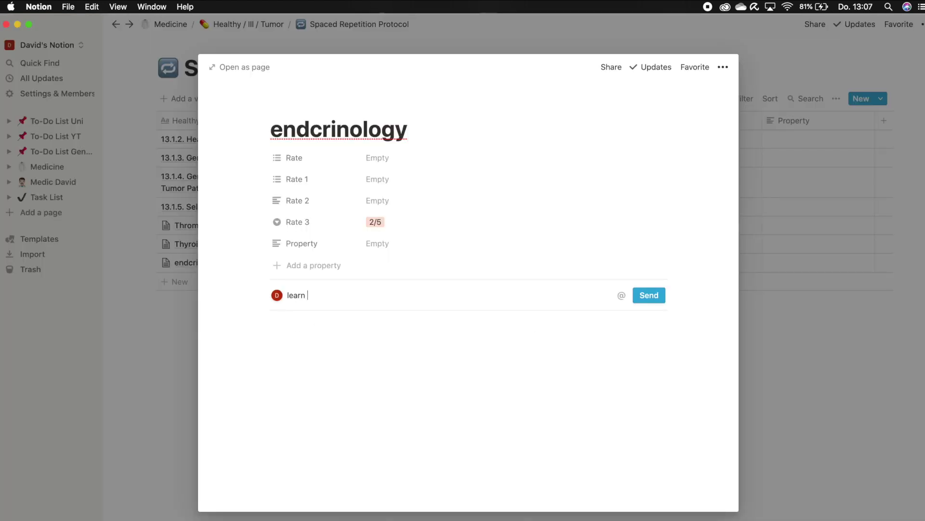
{"action": "type", "text": "the organs better..."}
{"action": "left_click", "coordinate": [430, 366]}
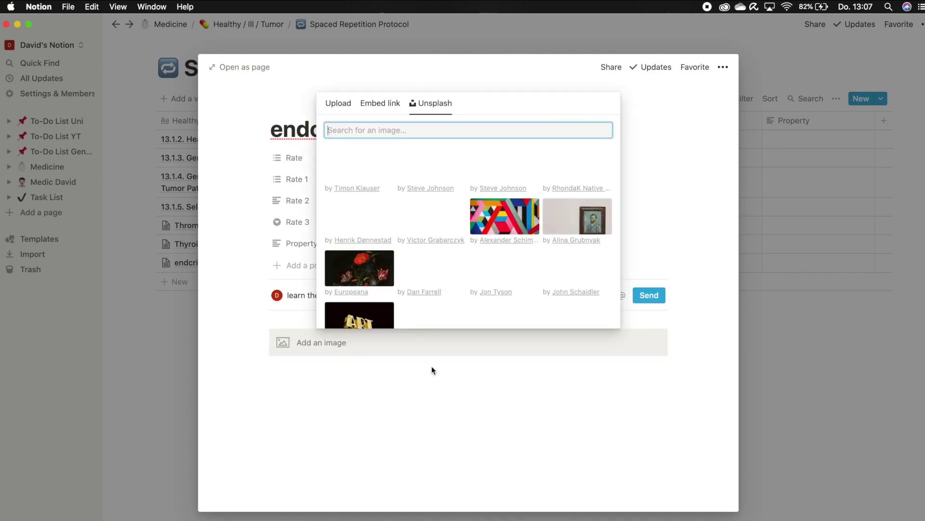
{"action": "left_click", "coordinate": [424, 268]}
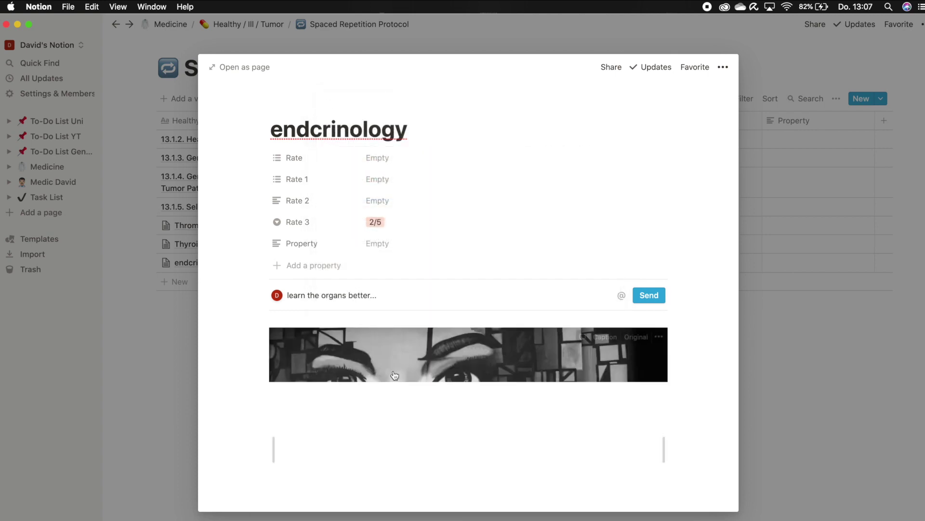
{"action": "scroll", "coordinate": [233, 403], "scroll_direction": "down", "scroll_amount": 3}
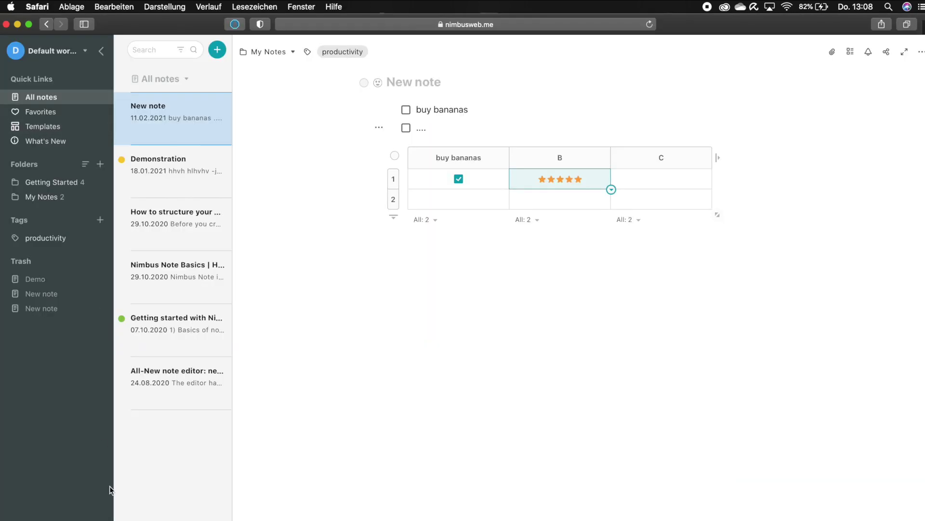
- Widen the sidebar, create the folder 'Demo', and start a new note inside it
{"action": "left_click_drag", "start_coordinate": [111, 463], "coordinate": [125, 499]}
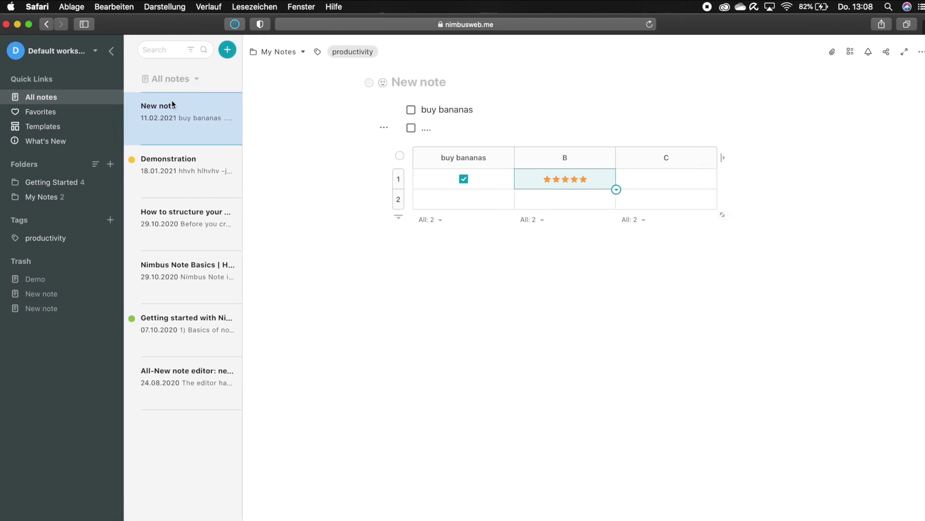
{"action": "left_click", "coordinate": [110, 164]}
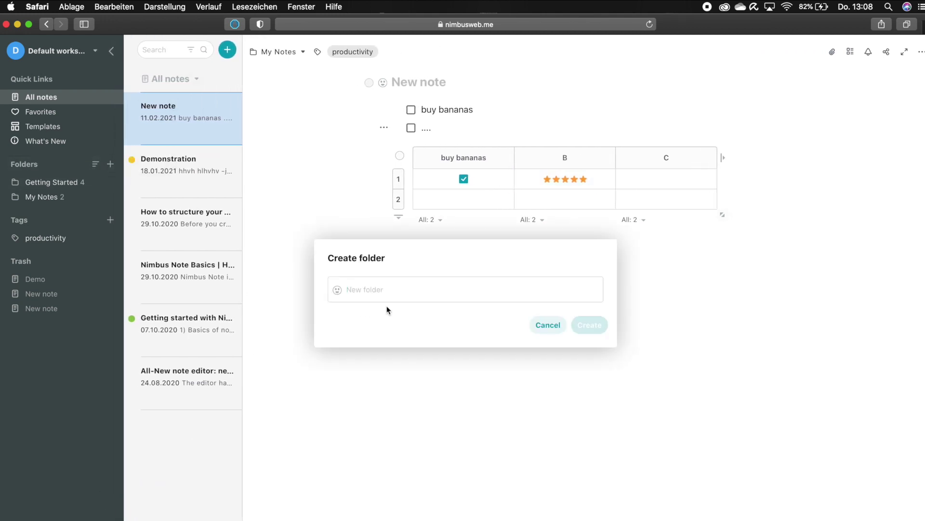
{"action": "type", "text": "Demo"}
{"action": "left_click", "coordinate": [590, 326]}
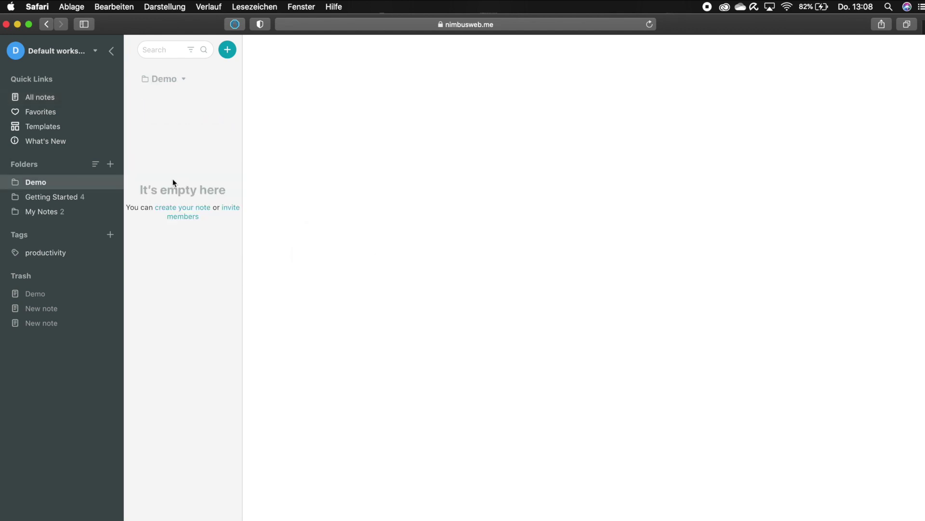
{"action": "left_click", "coordinate": [227, 49]}
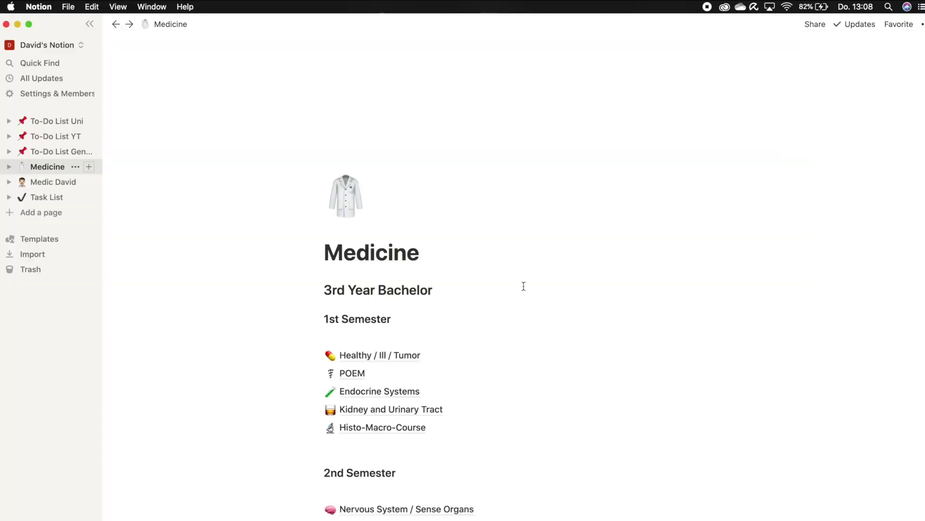
- Go to Healthy / Ill / Tumor › 13.1.3. General Pathology › 13.1.3.11. Zelluläre Adaptation and select 'eine Rechtsherzhypertrophie?'
{"action": "scroll", "coordinate": [475, 392], "scroll_direction": "down", "scroll_amount": 1}
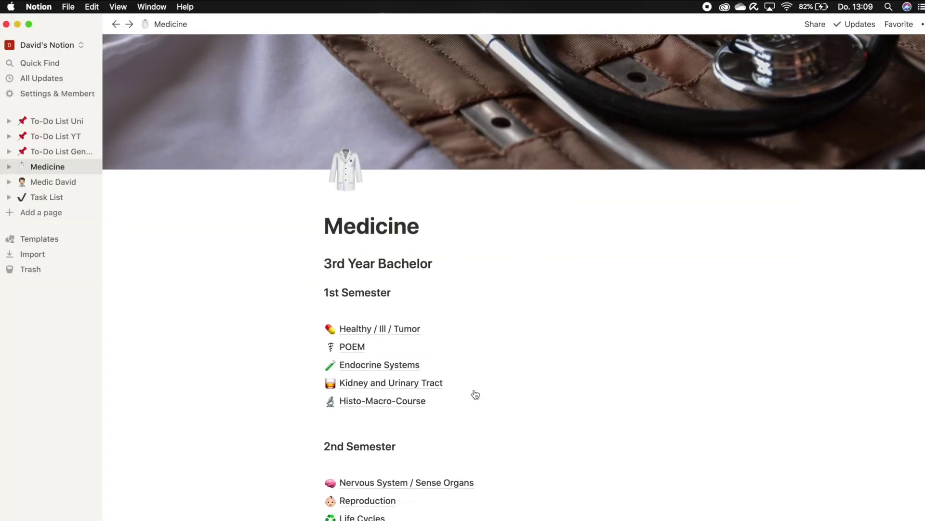
{"action": "left_click", "coordinate": [448, 328]}
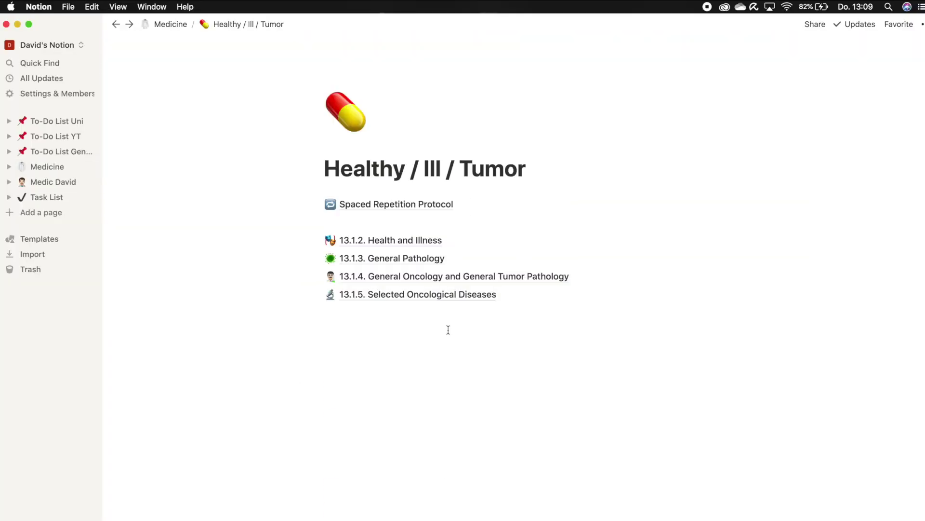
{"action": "left_click", "coordinate": [460, 264]}
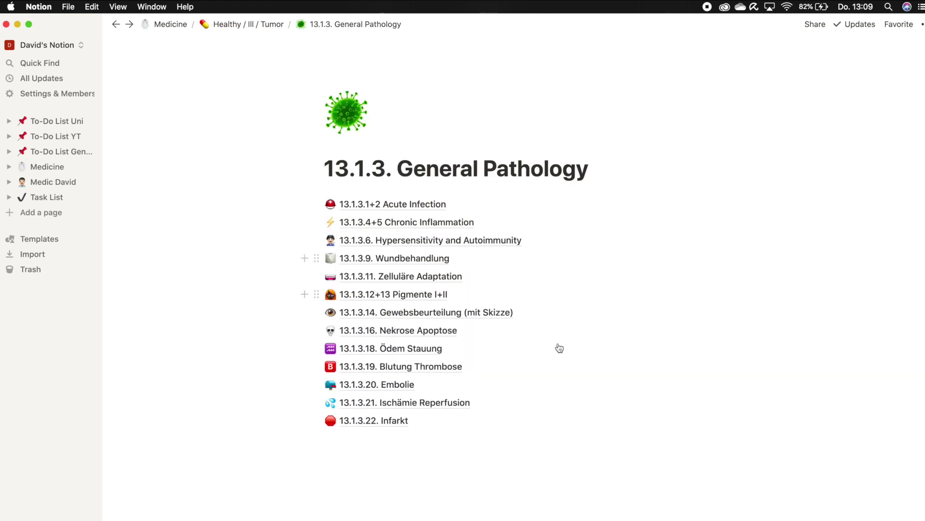
{"action": "left_click", "coordinate": [434, 276]}
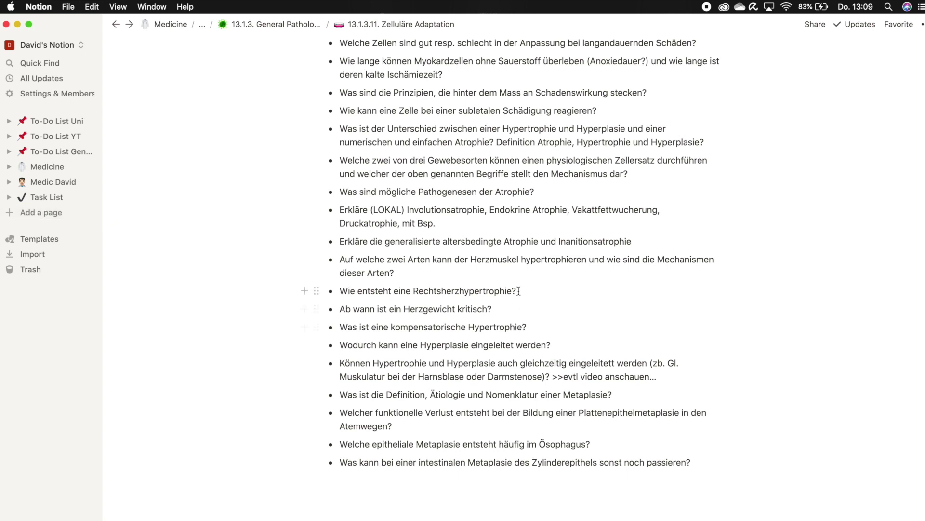
{"action": "left_click_drag", "start_coordinate": [517, 291], "coordinate": [395, 291]}
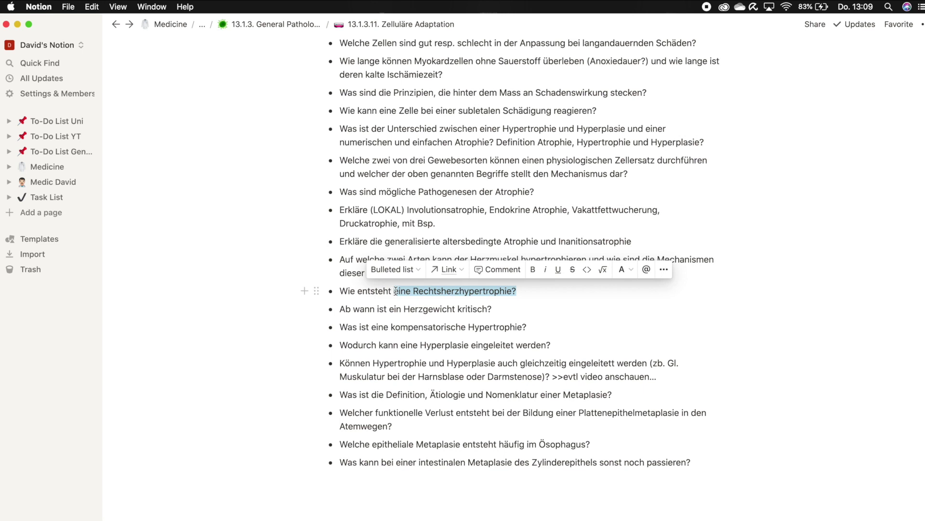
- Toggle underline on and off the phrase, then embed the pasted My Workout Review YouTube link as a video
{"action": "left_click", "coordinate": [555, 270]}
{"action": "left_click", "coordinate": [555, 271]}
{"action": "left_click", "coordinate": [406, 269]}
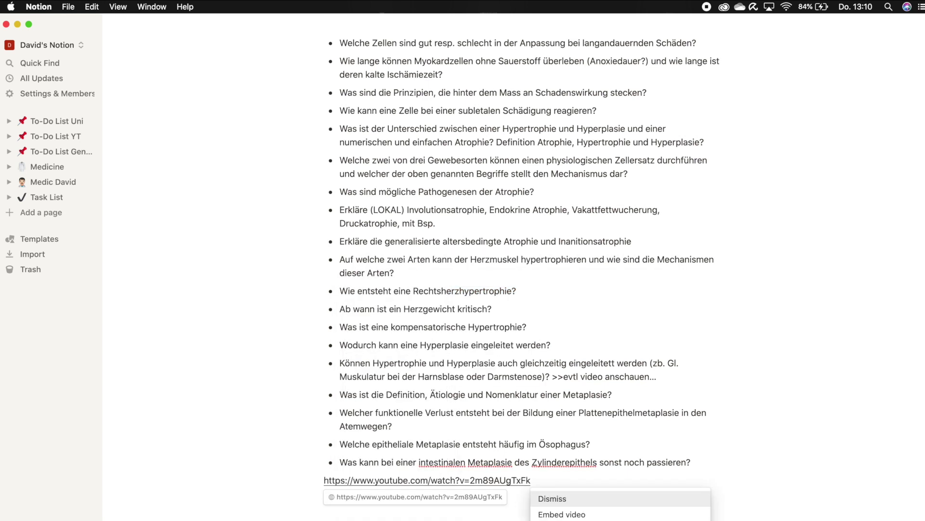
{"action": "left_click", "coordinate": [561, 515]}
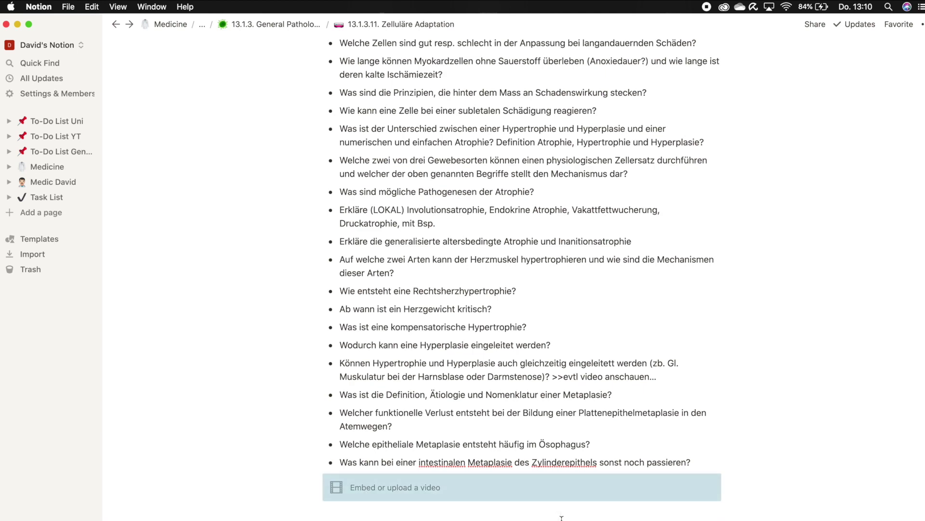
{"action": "scroll", "coordinate": [561, 511], "scroll_direction": "down", "scroll_amount": 6}
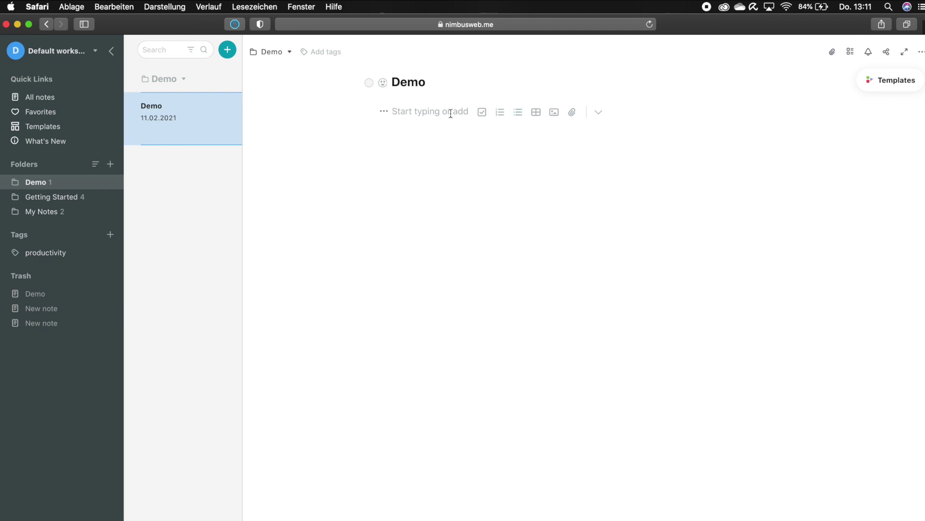
- Embed the pasted My Workout Review YouTube link and type three placeholder text lines below it
{"action": "type", "text": "https://www.youtube.com/watch?v=2m89AUgTxFk"}
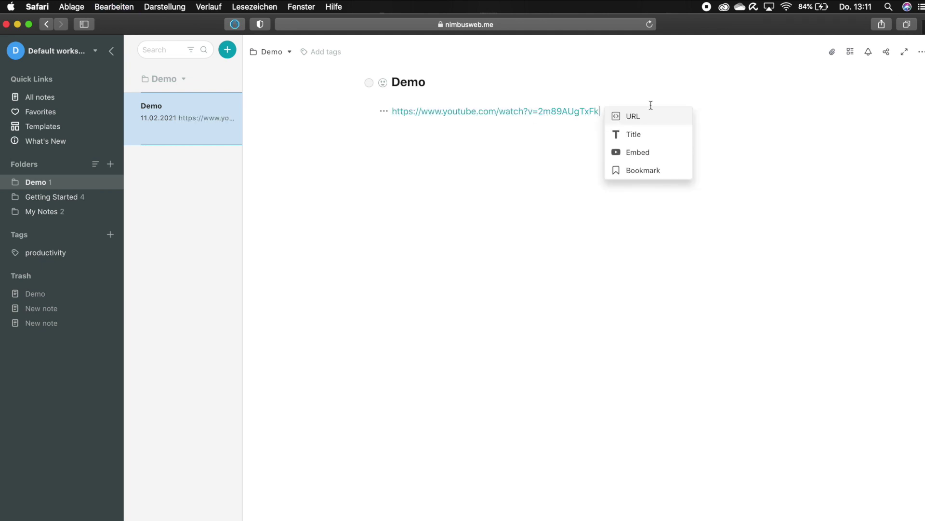
{"action": "left_click", "coordinate": [635, 151]}
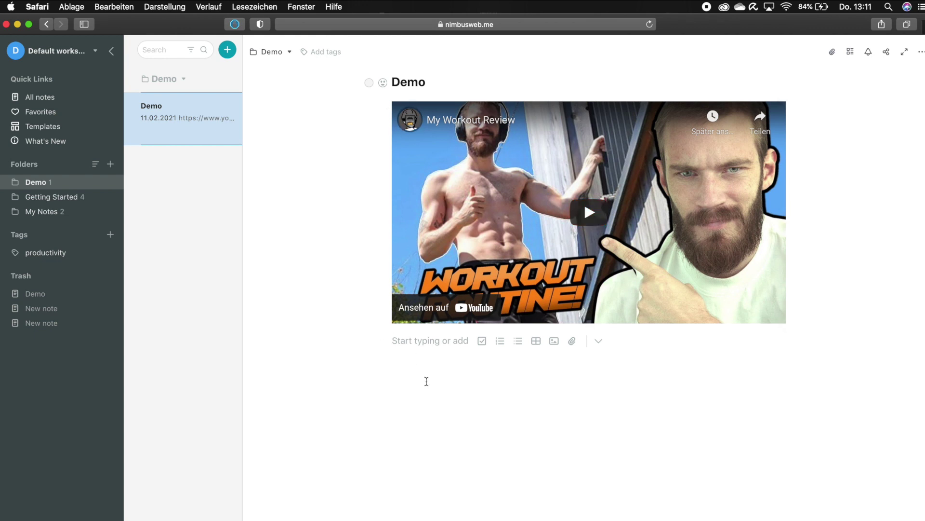
{"action": "left_click", "coordinate": [437, 348]}
{"action": "type", "text": "xgahgvjgavjgvjgvha"}
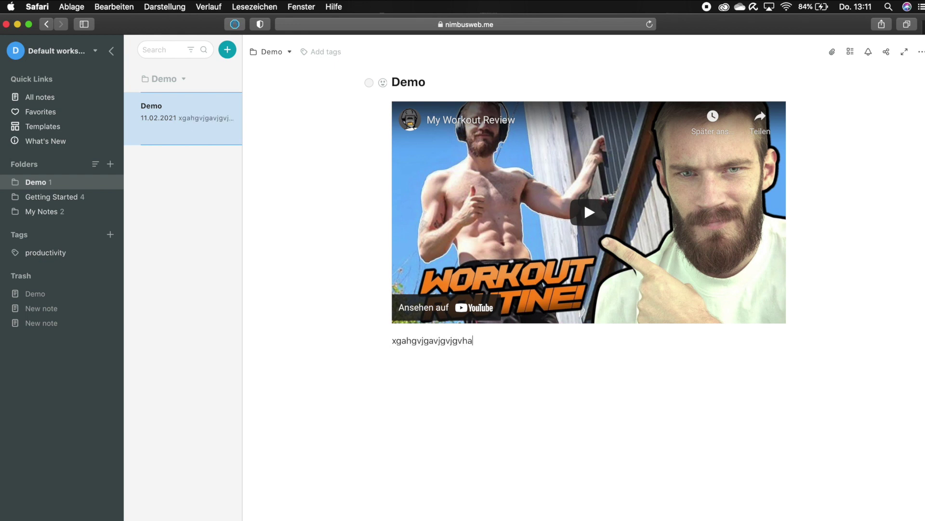
{"action": "key", "text": "Return"}
{"action": "type", "text": "sag,ajhvs,jhv,aj"}
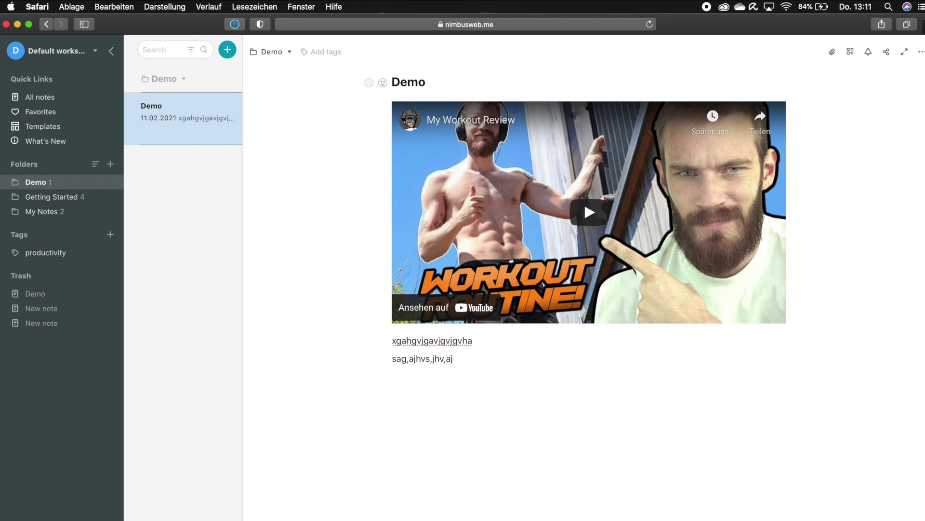
{"action": "type", "text": "zhg,g,jzgjg,h,hfv"}
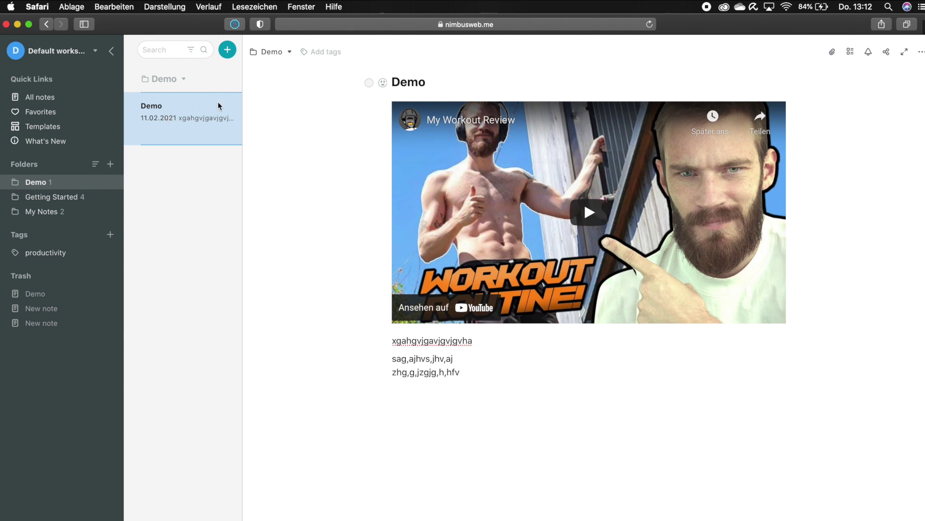
- Give the Demo note a blue marker dot beside its title, then create another note in Demo
{"action": "left_click", "coordinate": [370, 84]}
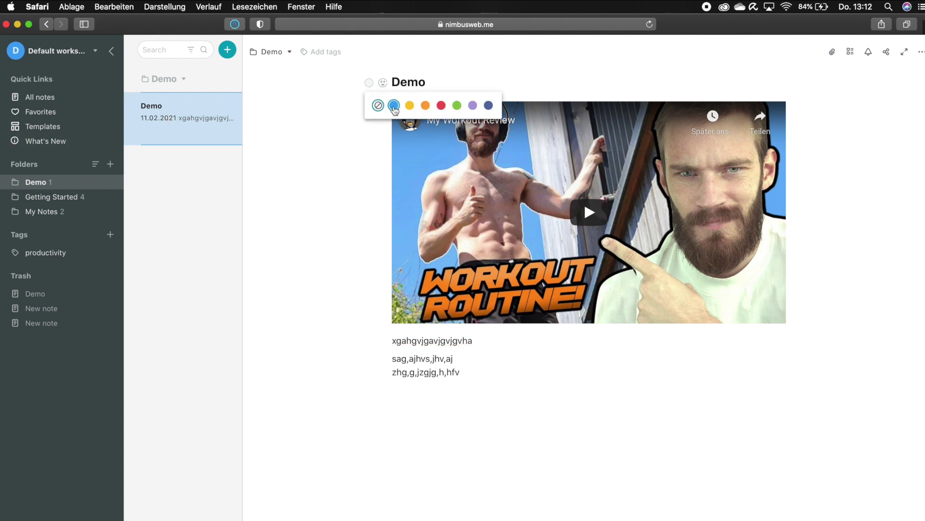
{"action": "left_click", "coordinate": [394, 107]}
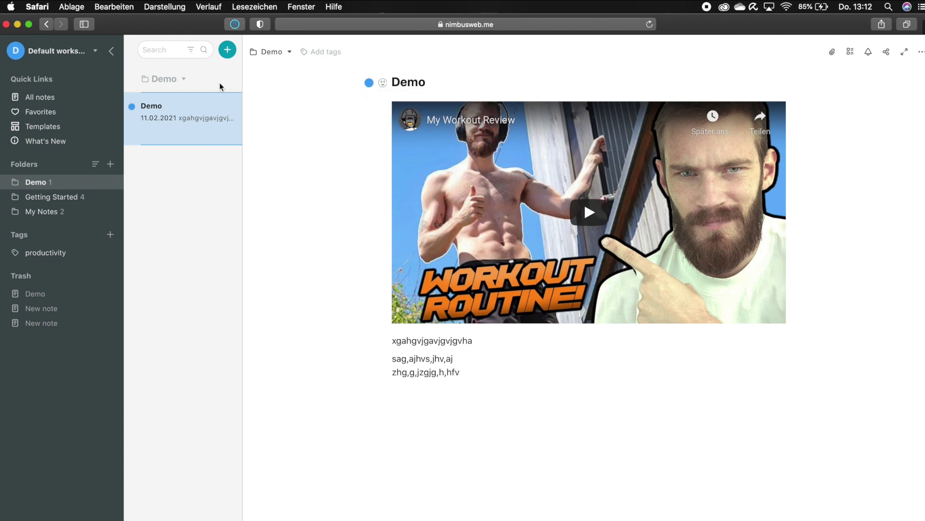
{"action": "left_click", "coordinate": [227, 50]}
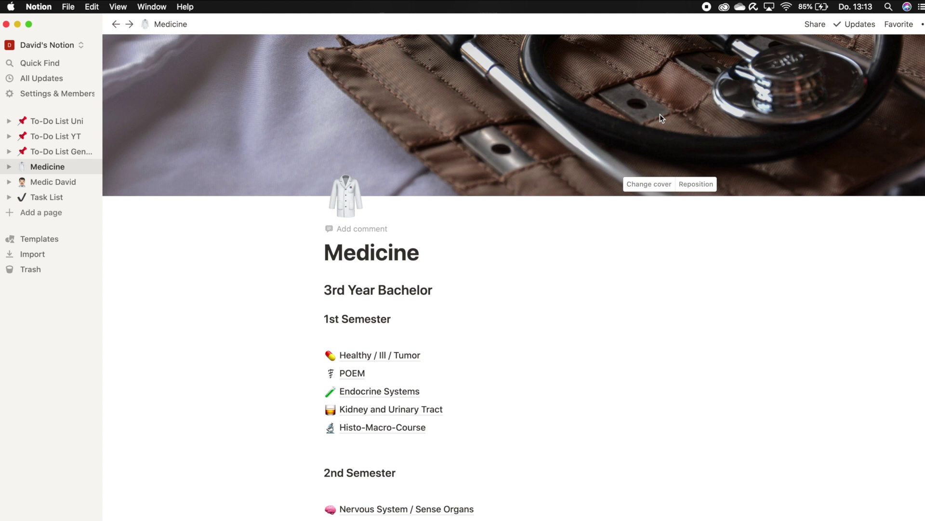
{"action": "left_click", "coordinate": [350, 199]}
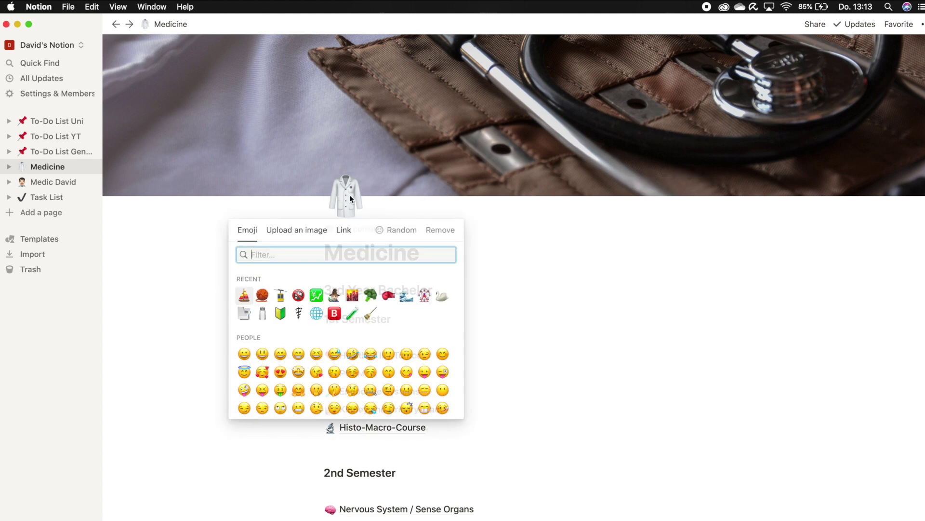
{"action": "scroll", "coordinate": [343, 343], "scroll_direction": "down", "scroll_amount": 2}
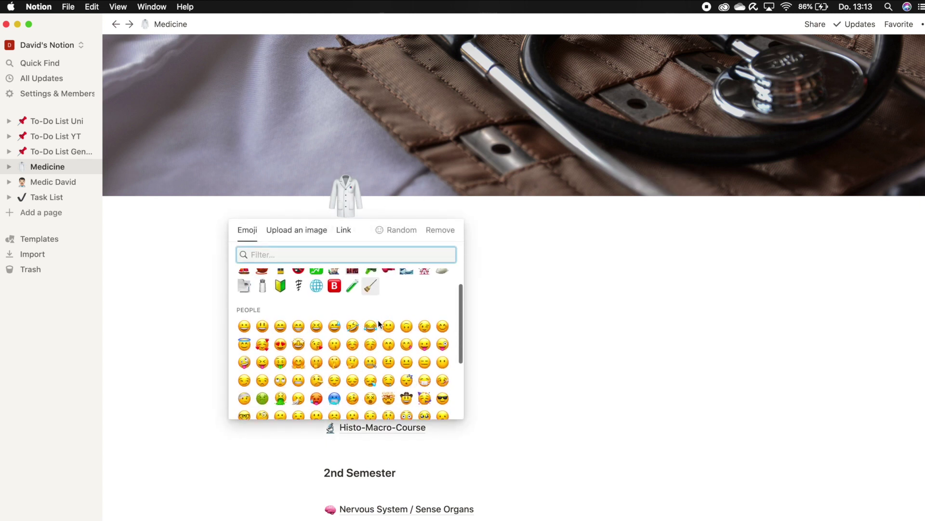
{"action": "scroll", "coordinate": [380, 324], "scroll_direction": "up", "scroll_amount": 1}
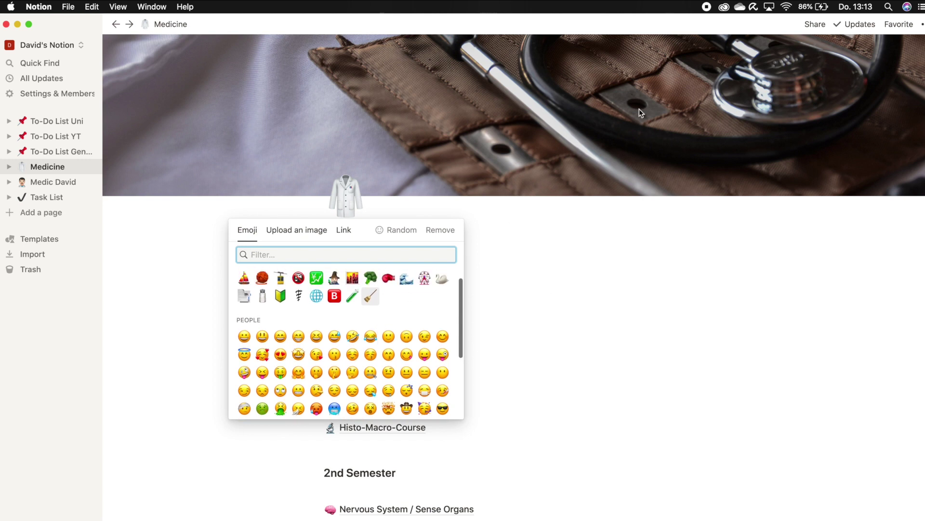
{"action": "left_click", "coordinate": [512, 428]}
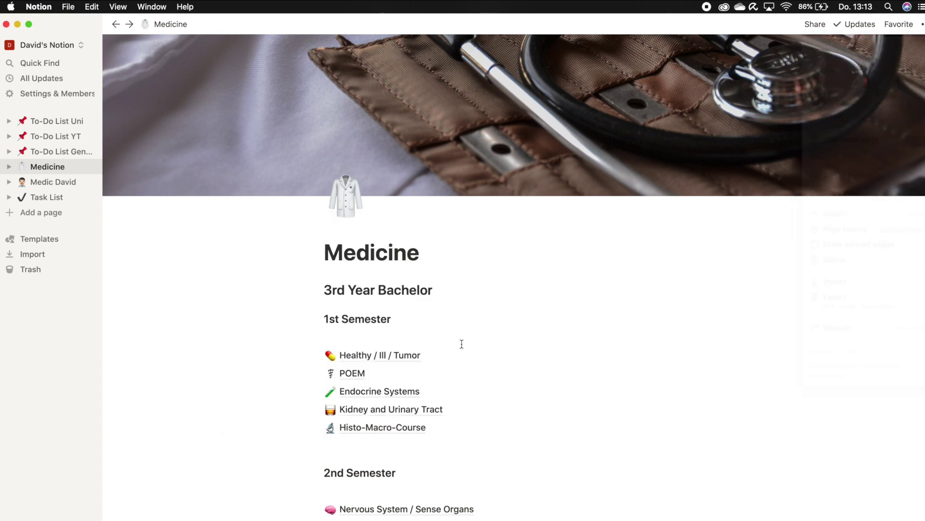
{"action": "left_click", "coordinate": [922, 24]}
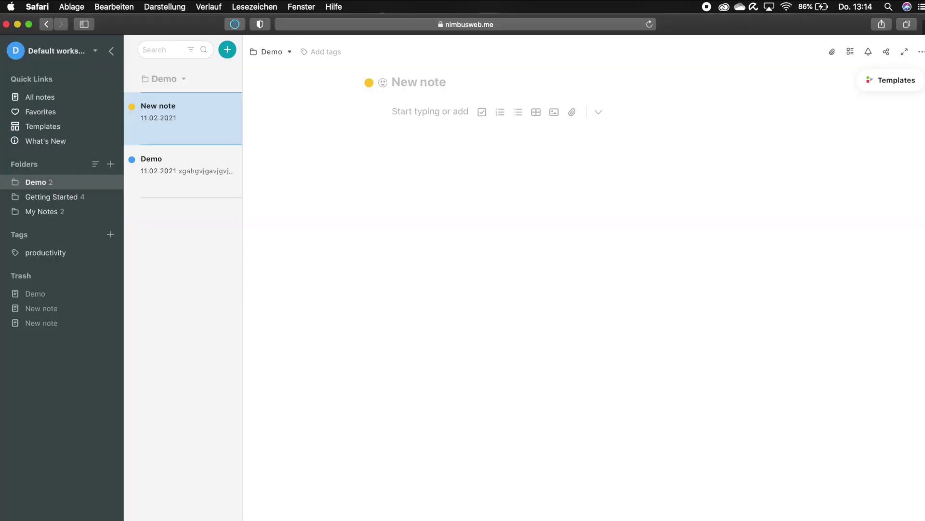
{"action": "left_click", "coordinate": [921, 52]}
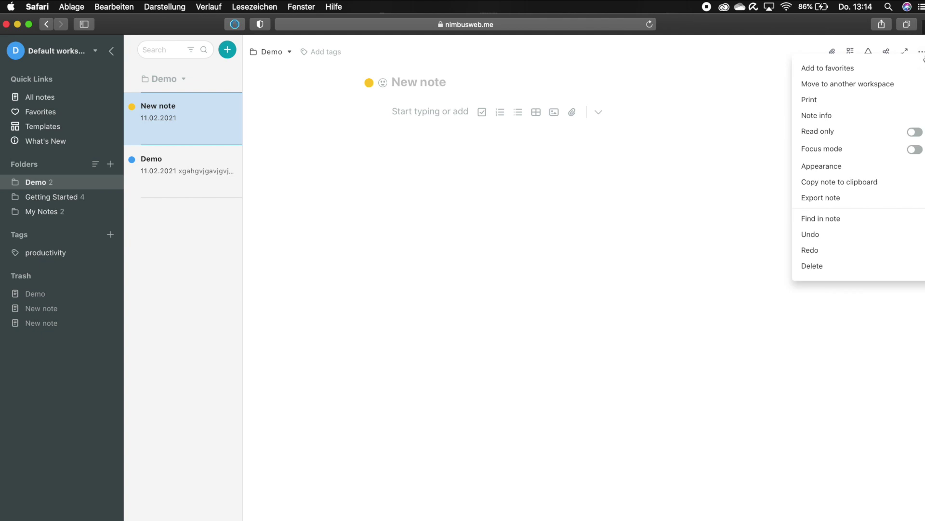